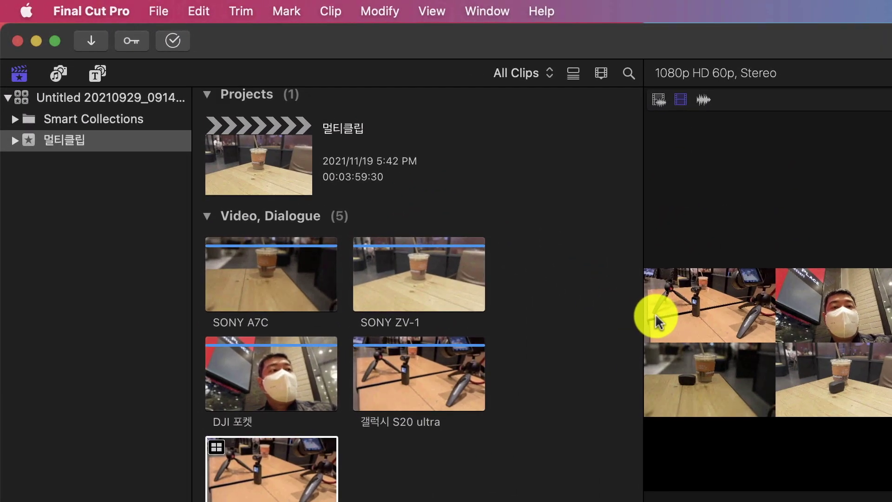
Create a new event named 멀티클립 복습 in the current library.
right_click(44, 220)
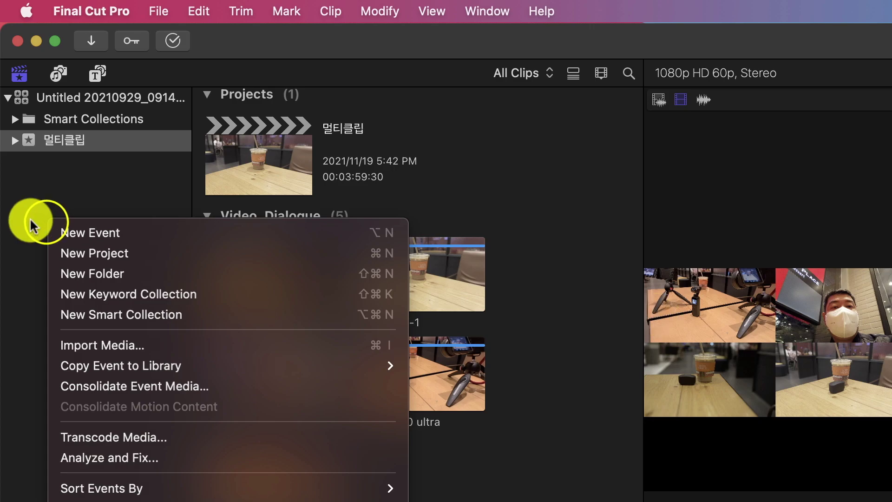
click(28, 218)
right_click(33, 205)
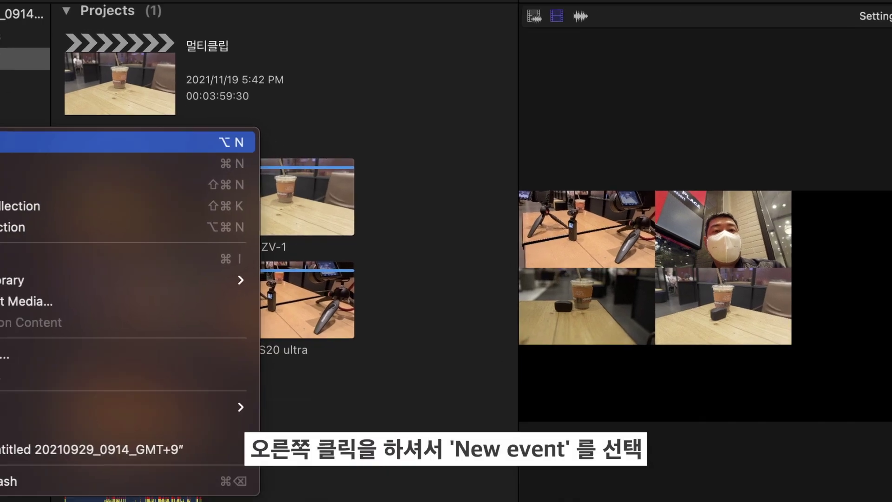
click(51, 221)
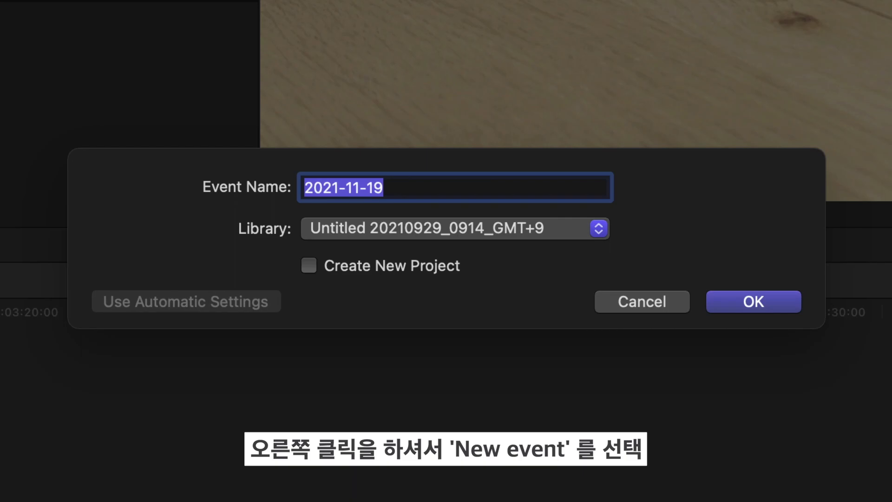
text(멀티 ㅣ)
key(BackSpace)
key(BackSpace)
text(클립 복사)
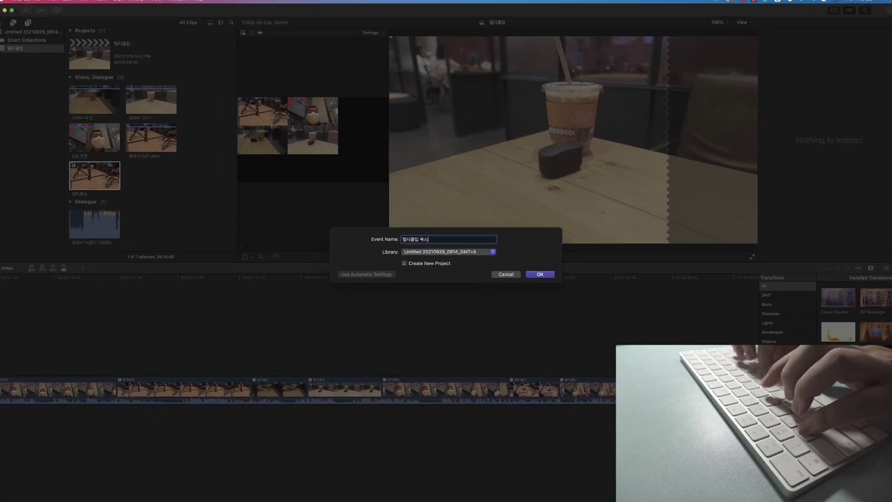
key(Return)
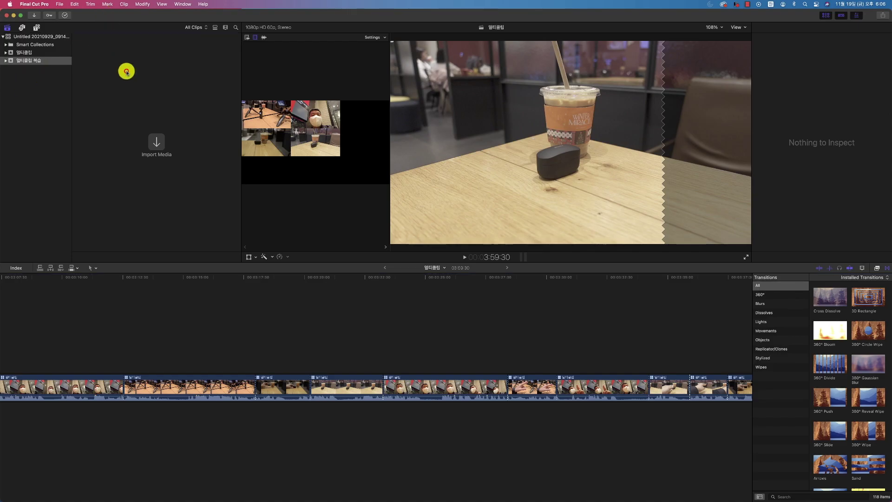
Create a project named 멀티클립 복습 in the 멀티클립 복습 event, using 1080p HD format and a 60p rate.
click(175, 159)
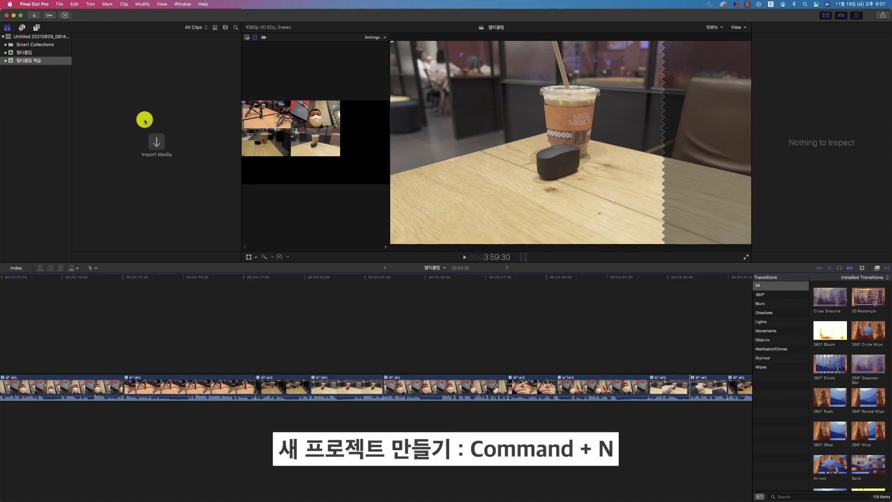
key(super+n)
text(멀티클립 복습)
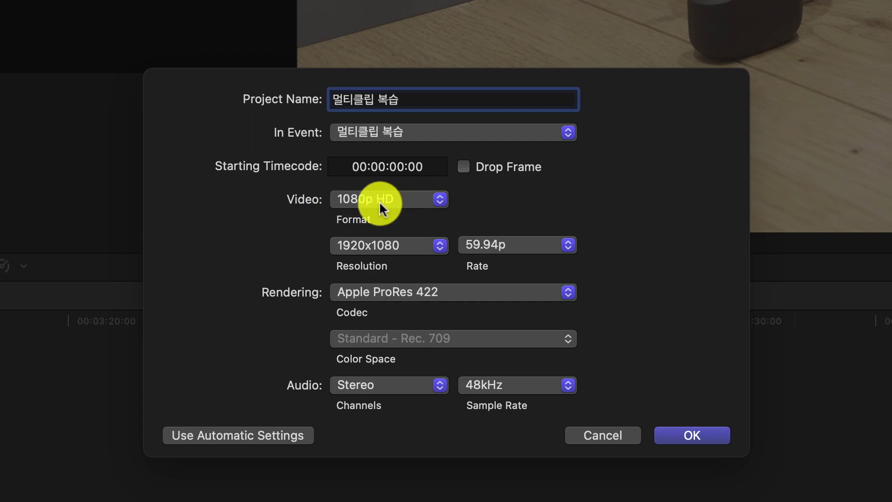
click(413, 200)
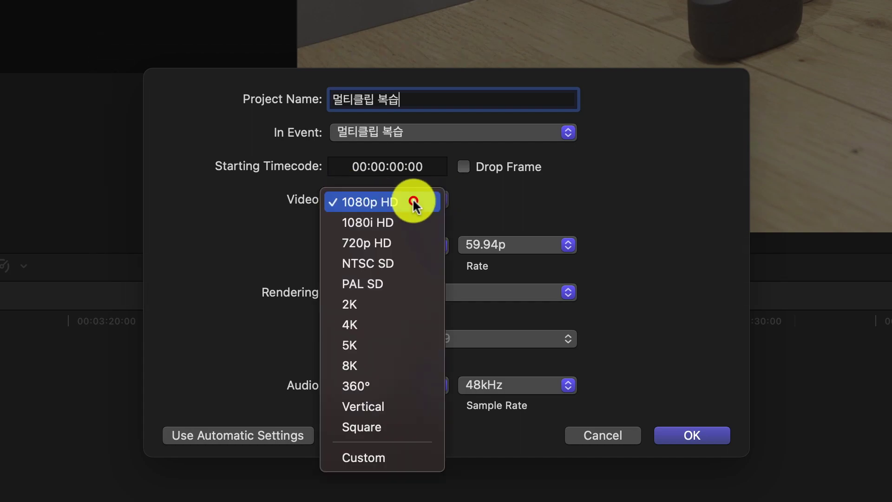
click(377, 202)
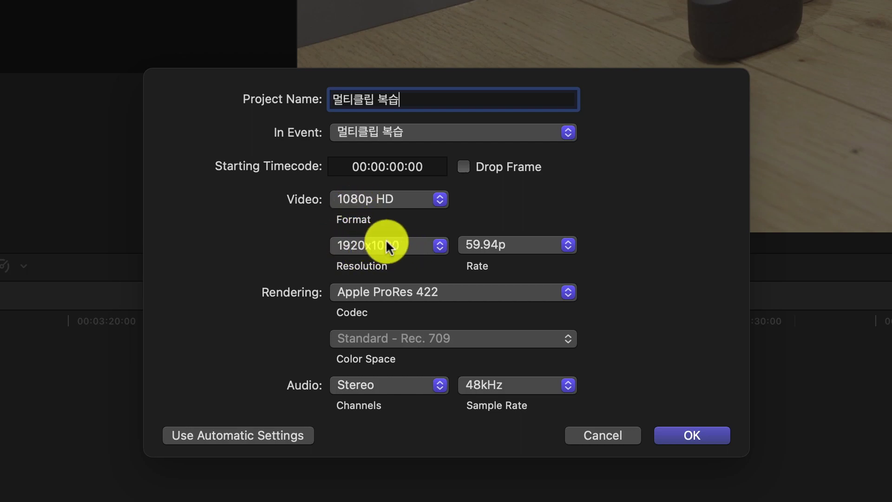
click(538, 248)
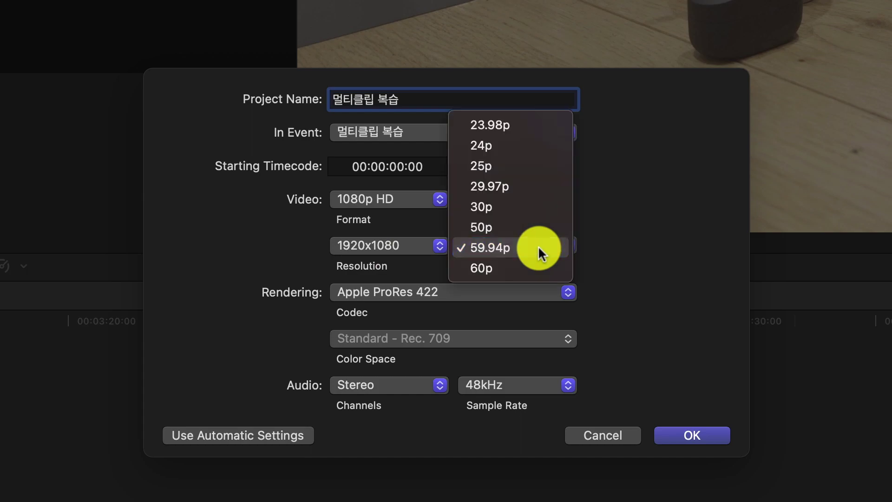
click(500, 269)
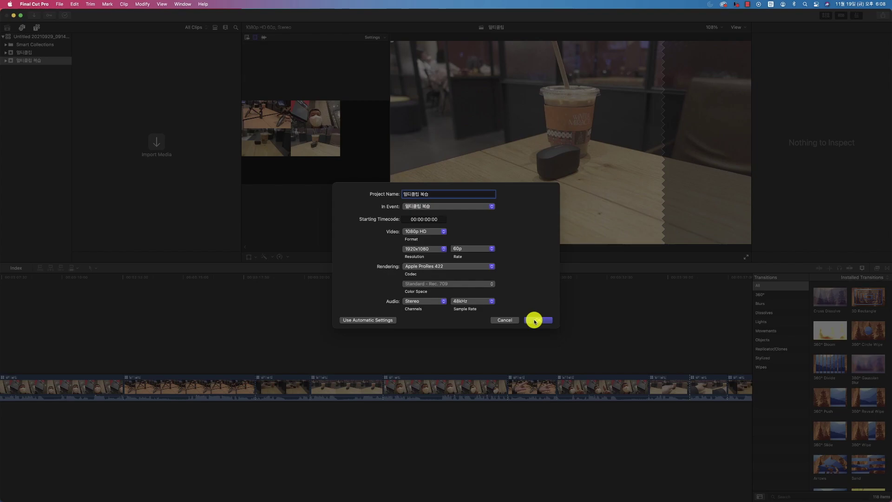
click(534, 320)
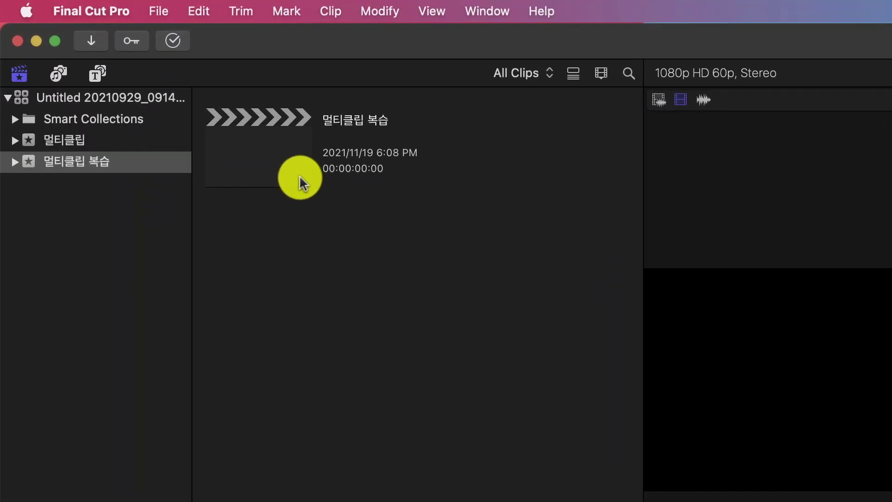
Import the 멀티캠 제작 folder, found inside 유튜브 on the 외장하드 drive, into the 멀티클립 복습 event.
click(336, 314)
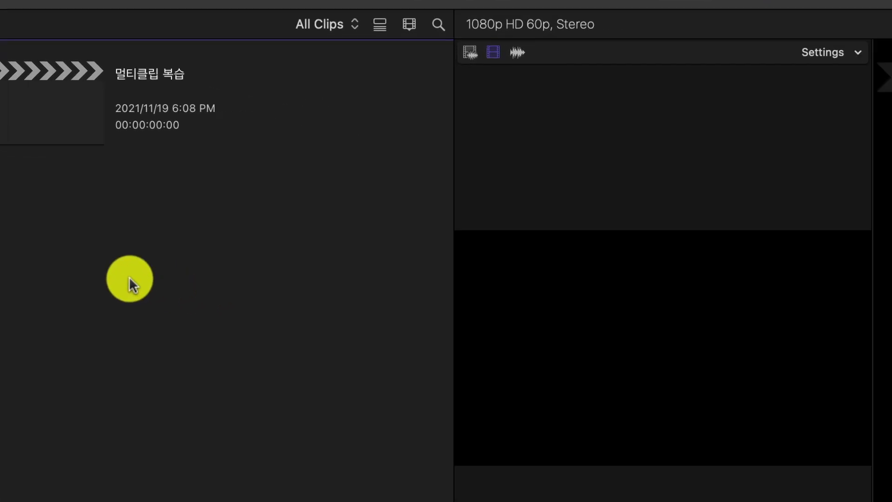
key(super+i)
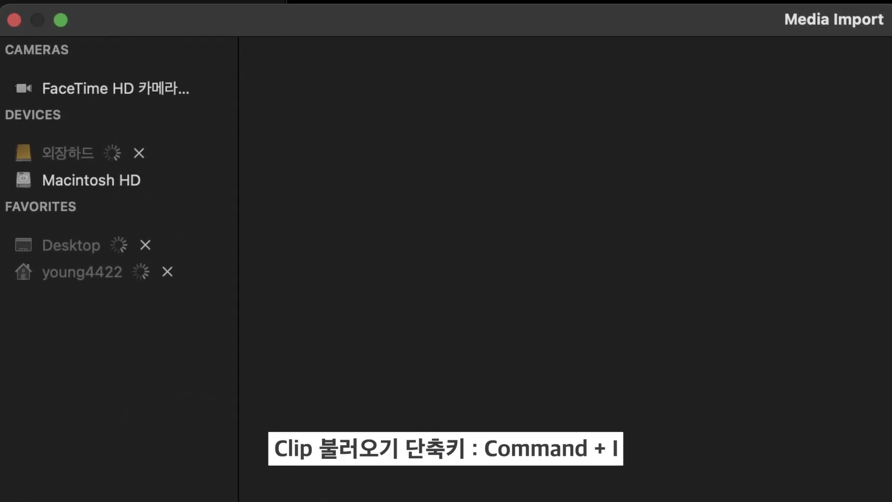
click(37, 153)
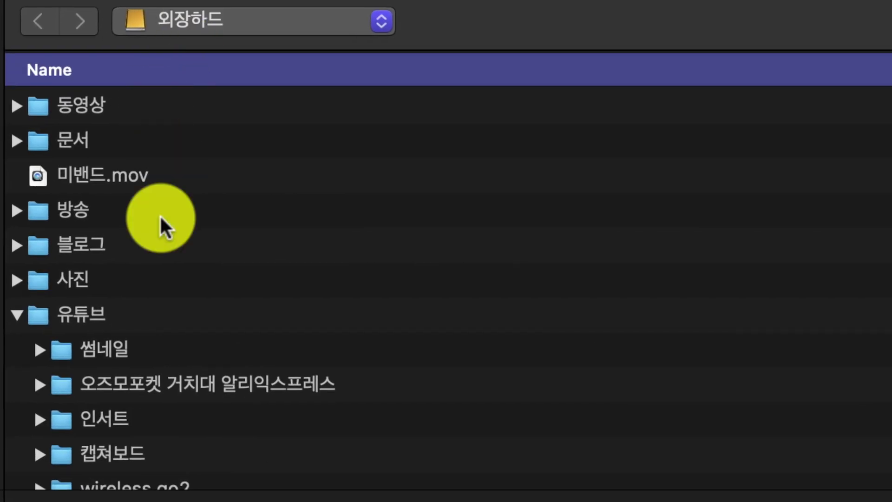
click(88, 314)
scroll(111, 350, down, 9)
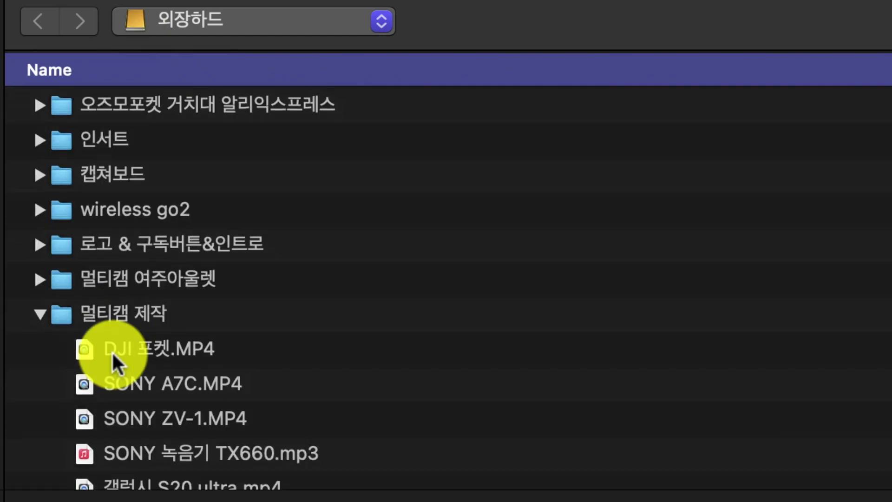
click(138, 282)
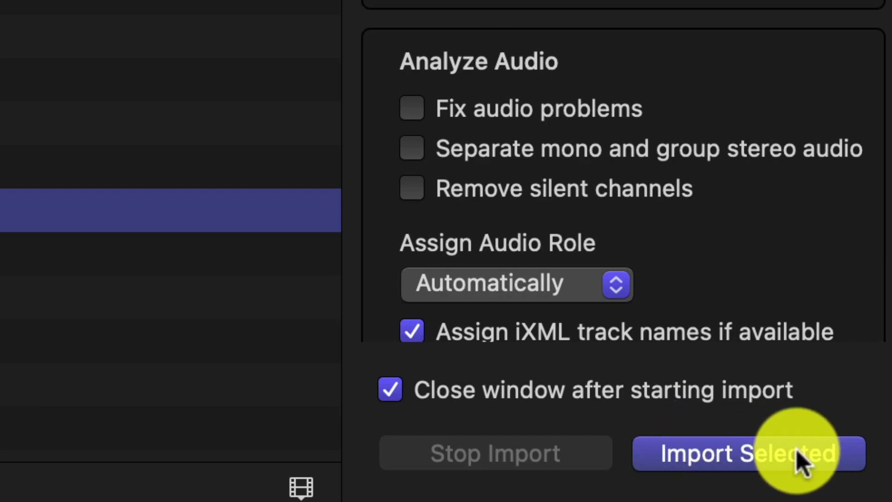
click(778, 454)
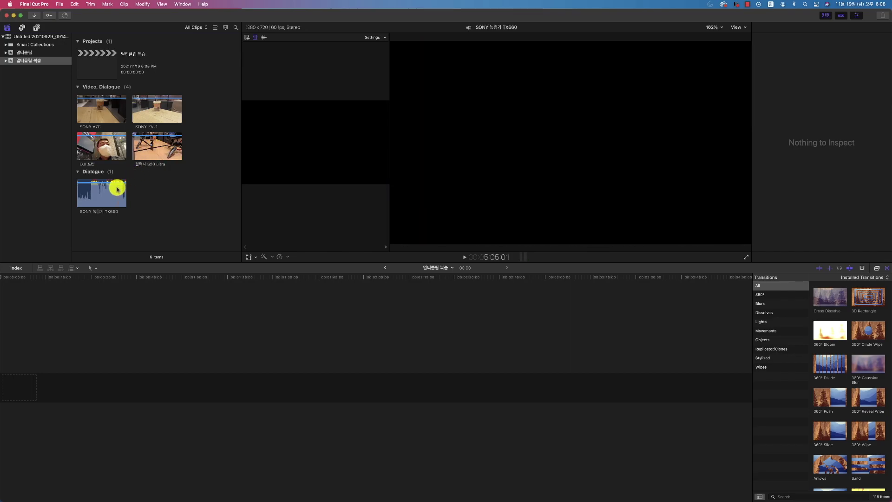
Combine the four video clips and the audio recording into a multicam clip named 멀티클립 복습, using audio for synchronization.
drag(155, 201, 104, 116)
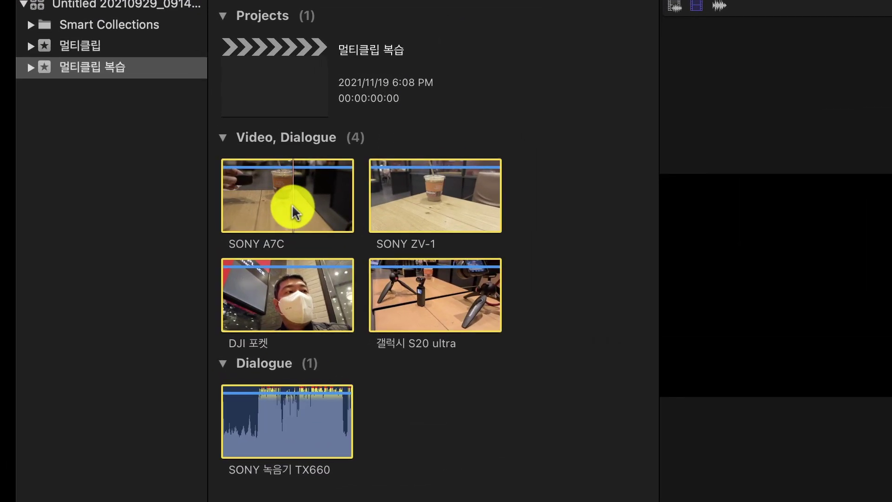
right_click(294, 213)
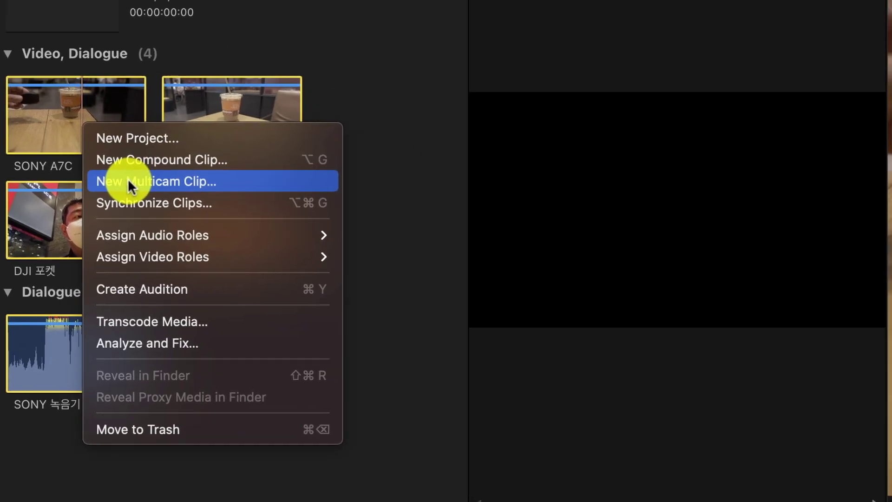
click(340, 259)
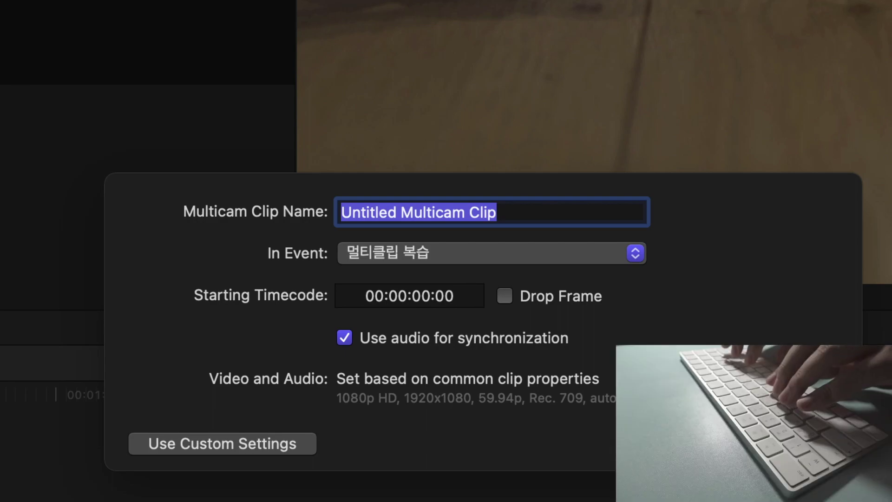
text(멀티클)
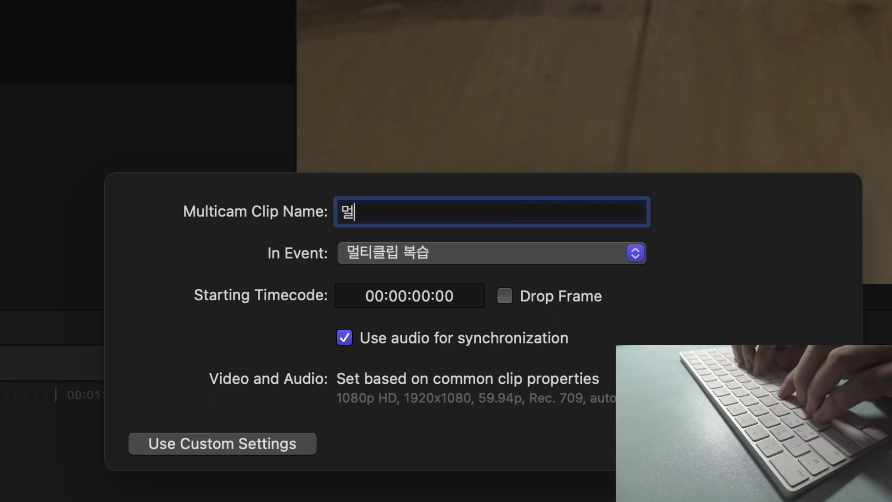
text(립 복습)
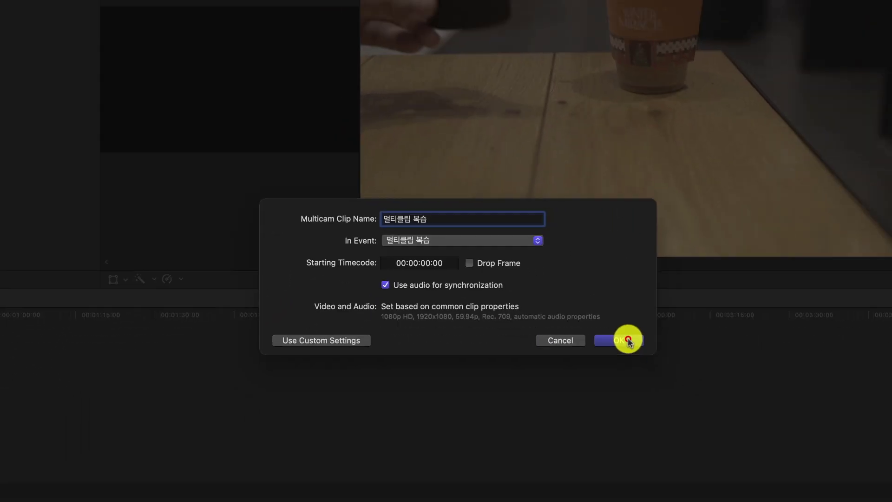
click(810, 444)
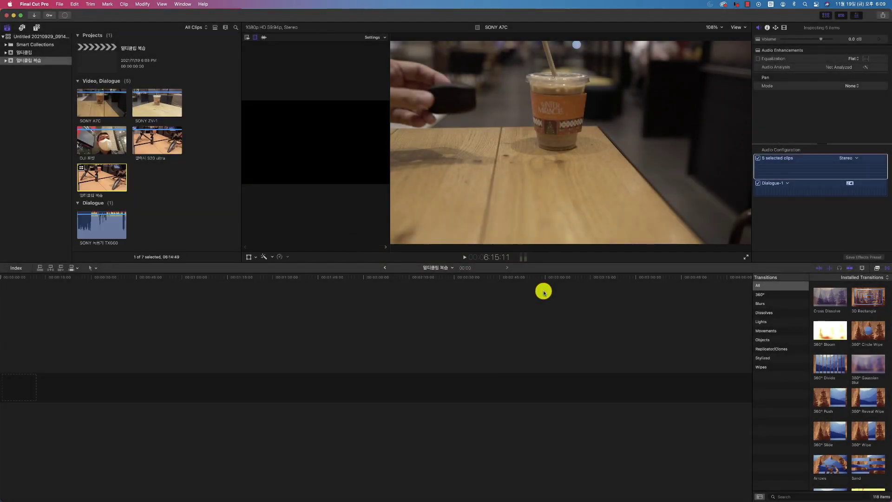
Place the new multicam clip at the start of the timeline and trim off its black opening section.
click(85, 171)
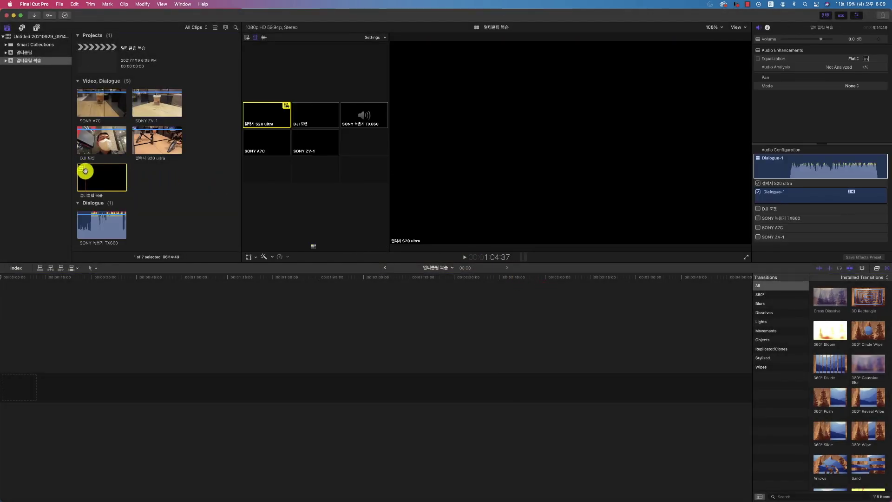
drag(96, 177, 1, 390)
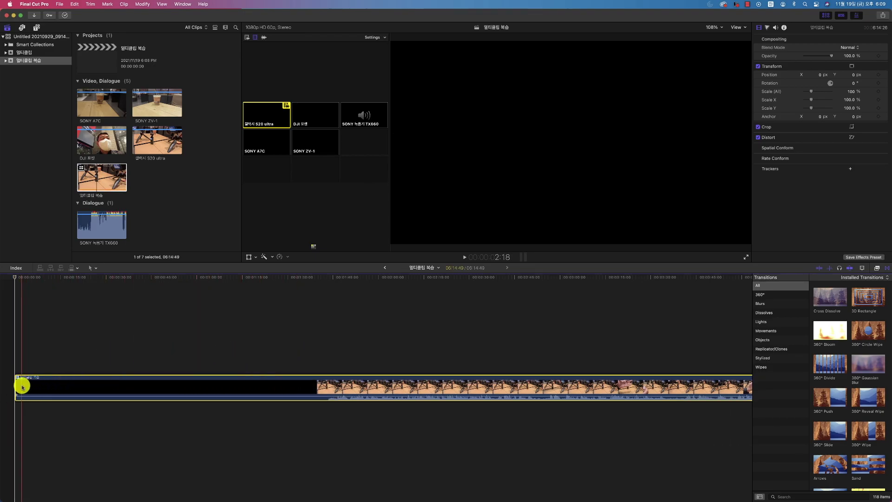
drag(16, 385, 331, 388)
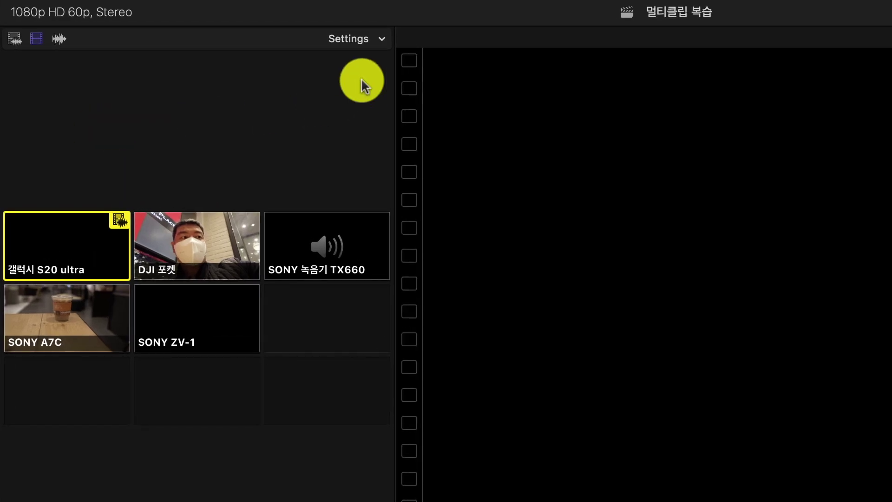
Try the 2-angle and 4-angle displays in the angle viewer and return it to 9 angles.
click(380, 40)
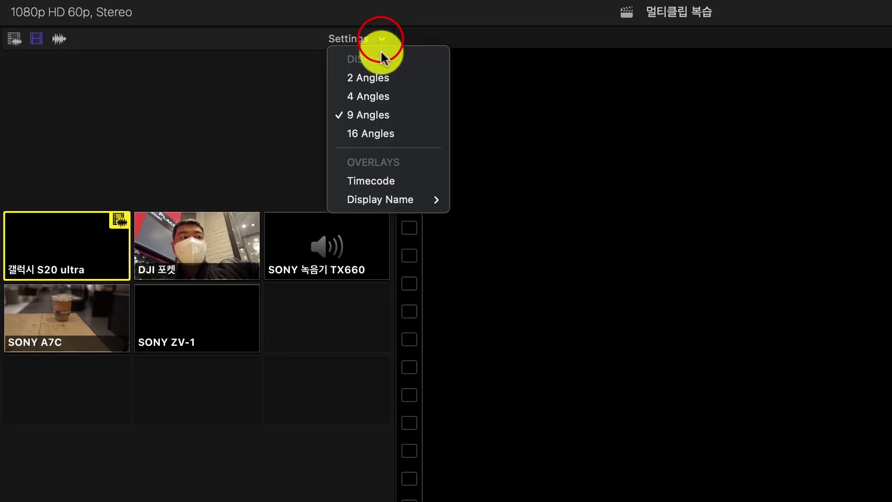
click(377, 78)
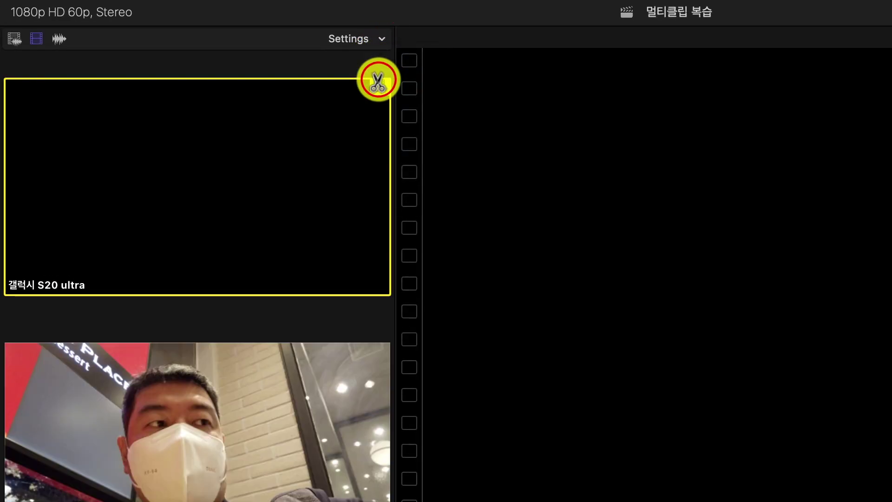
click(384, 39)
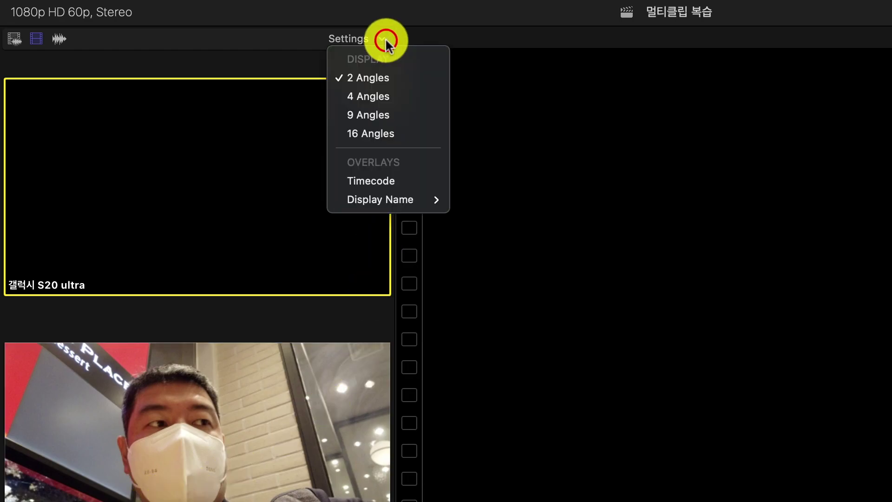
click(384, 96)
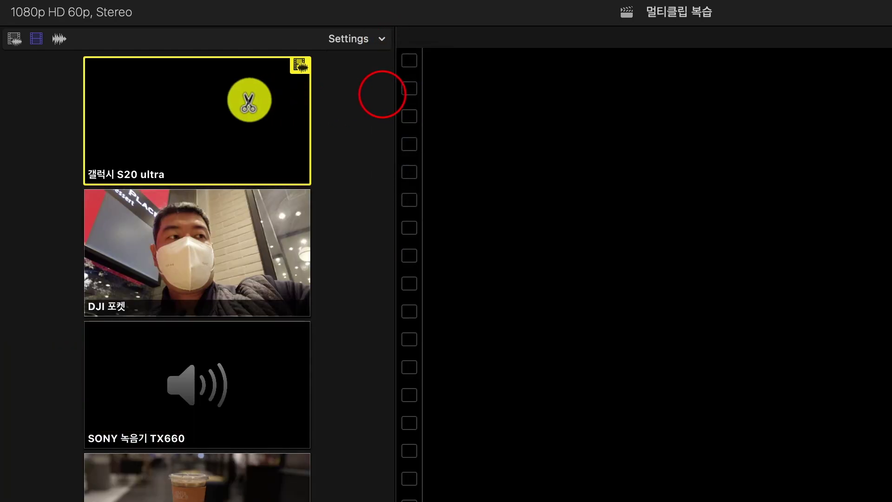
click(383, 40)
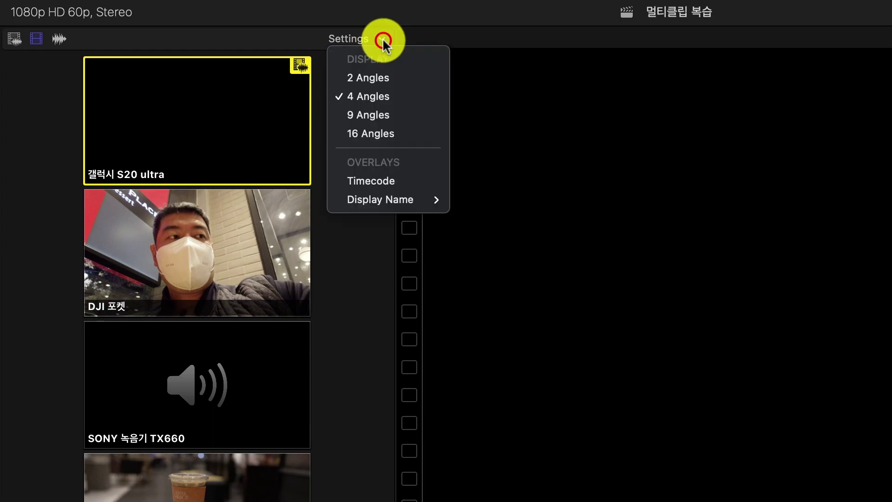
click(382, 114)
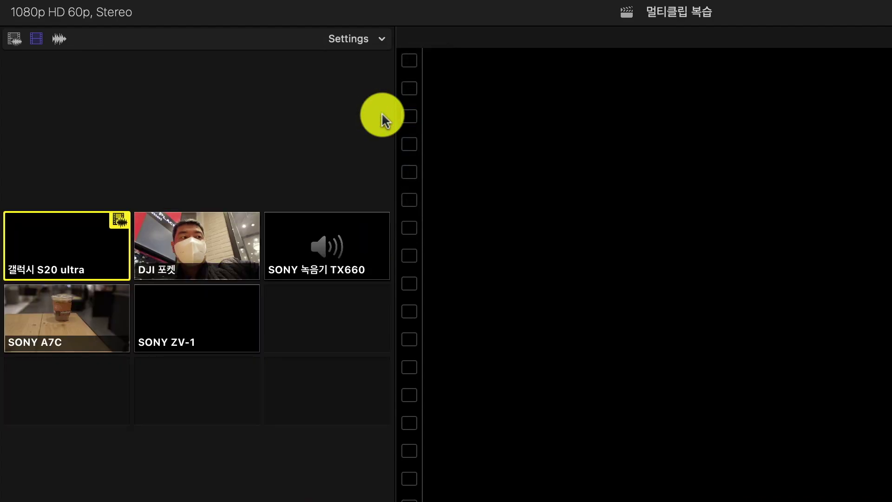
Enable video and audio switching and switch the multicam clip to angles 2 and 3, ending on angle 5, SONY ZV-1.
click(17, 41)
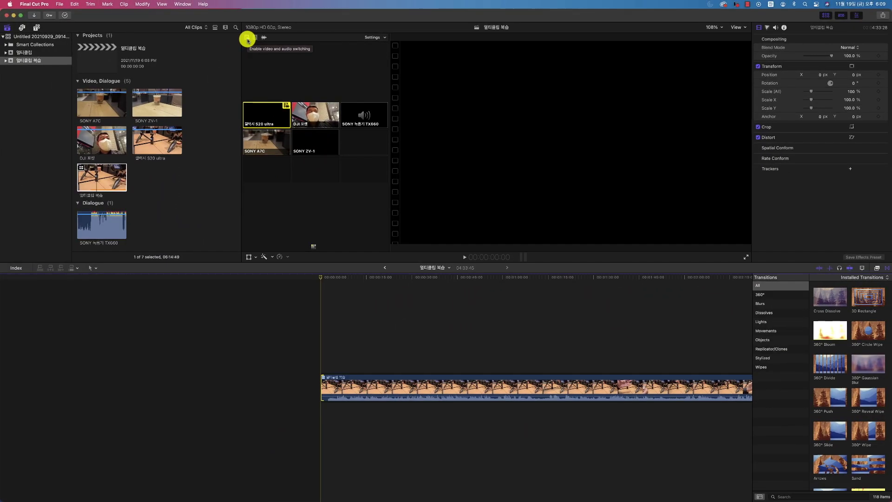
key(2)
key(3)
key(5)
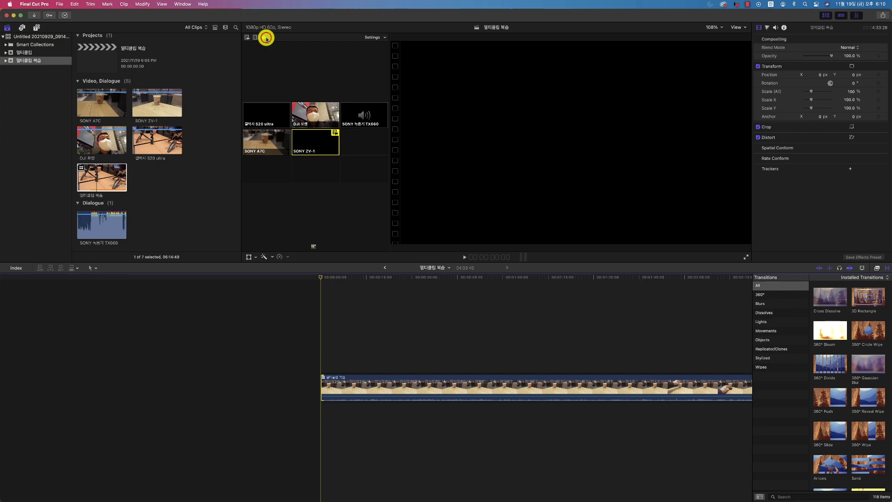
Enable audio-only switching, try the audio of angle 4, SONY A7C, and return the audio to angle 5, SONY ZV-1.
click(265, 37)
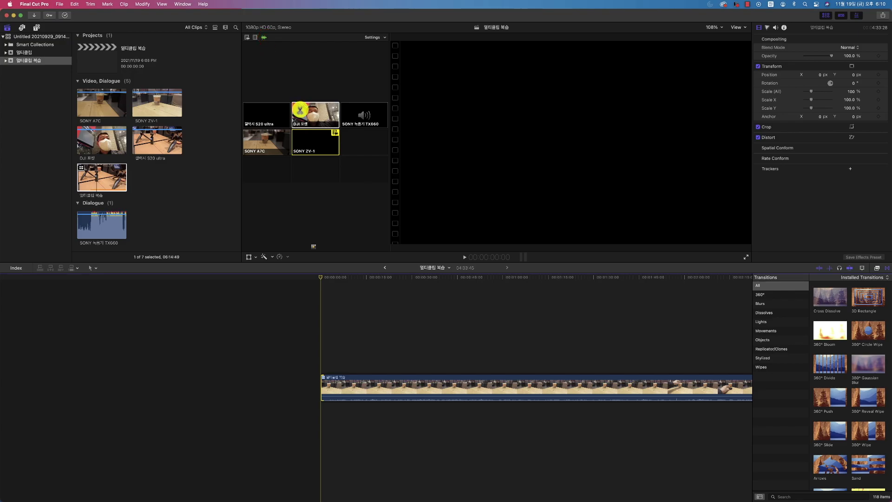
key(4)
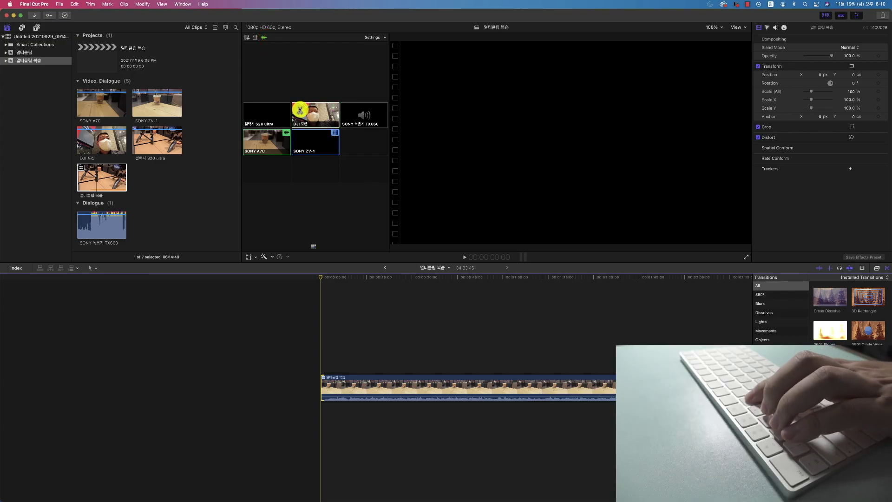
key(5)
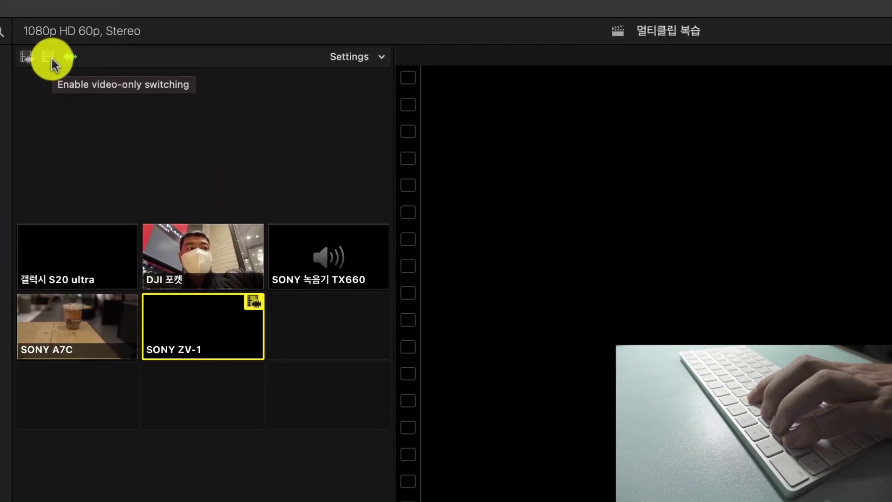
Enable video-only switching, try the video of angles 1 and 3, and return the video to angle 5, SONY ZV-1.
click(257, 39)
key(1)
key(3)
key(5)
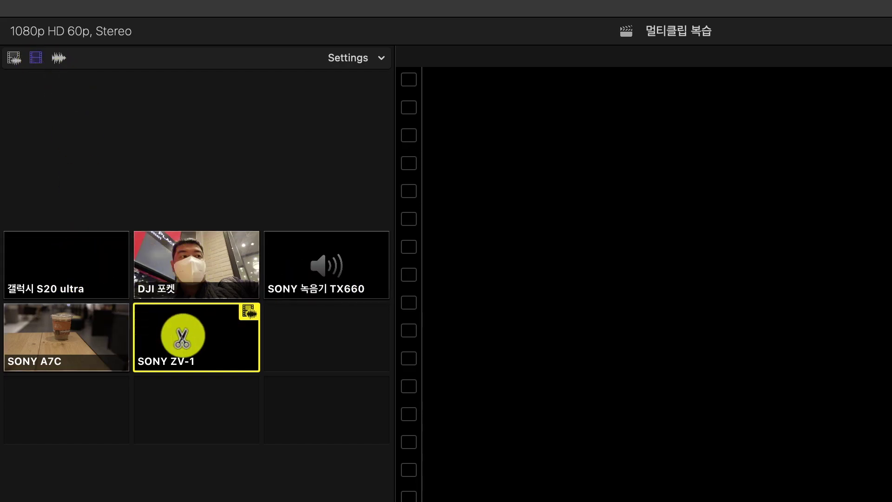
Switch only the clip's audio to angle 3, SONY 녹음기 TX660, and enable video-only switching again.
click(59, 58)
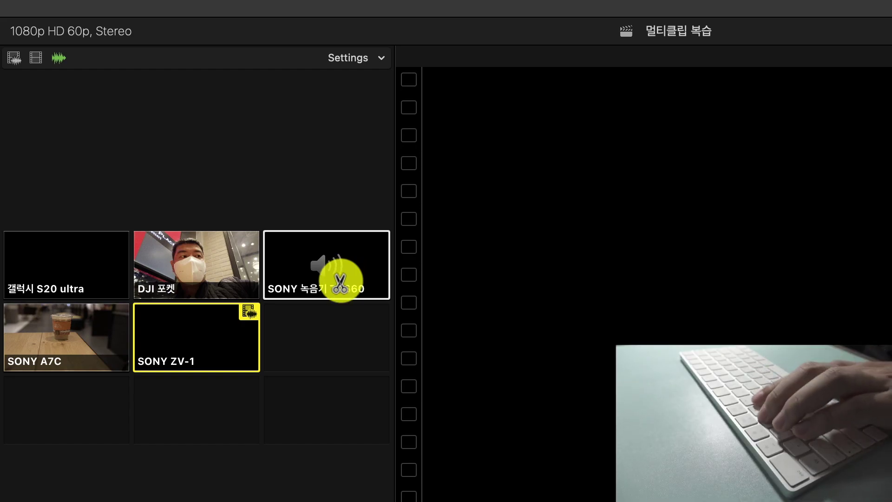
key(3)
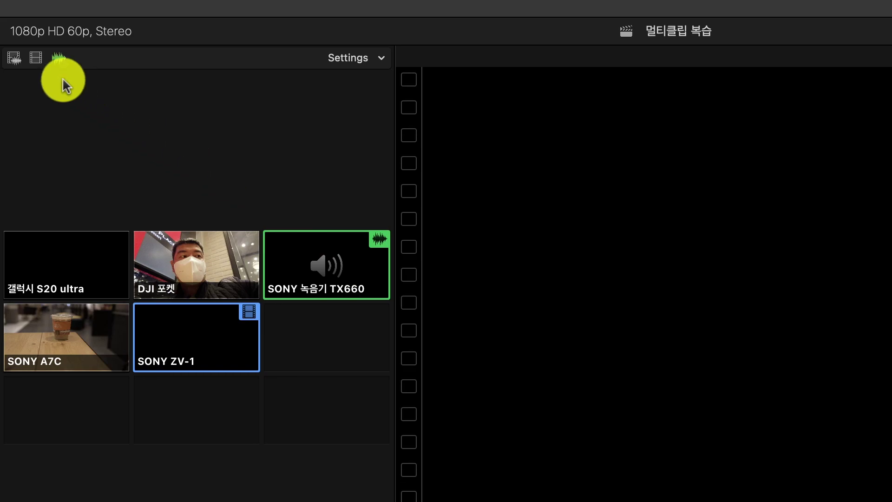
click(34, 56)
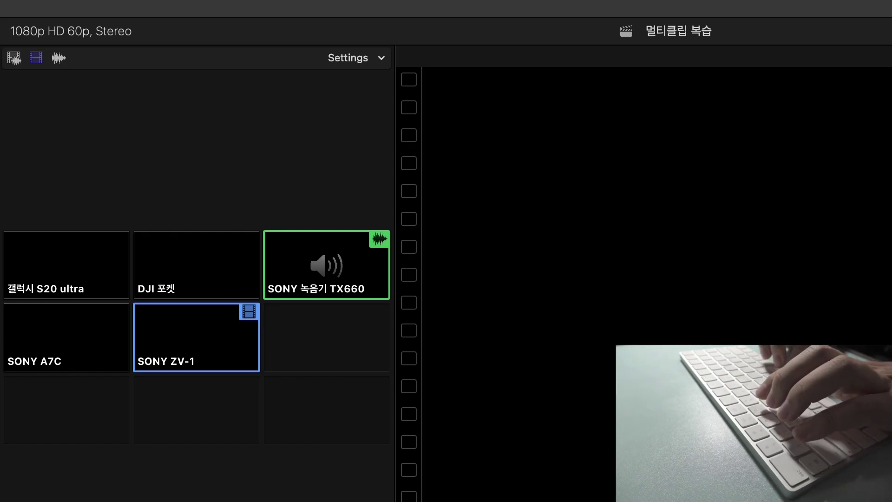
Cut the video live between the camera angles 1, 2, 4 and 5 during playback, stopping on angle 5, SONY ZV-1, at 17:25.
key(1)
key(2)
key(3)
key(4)
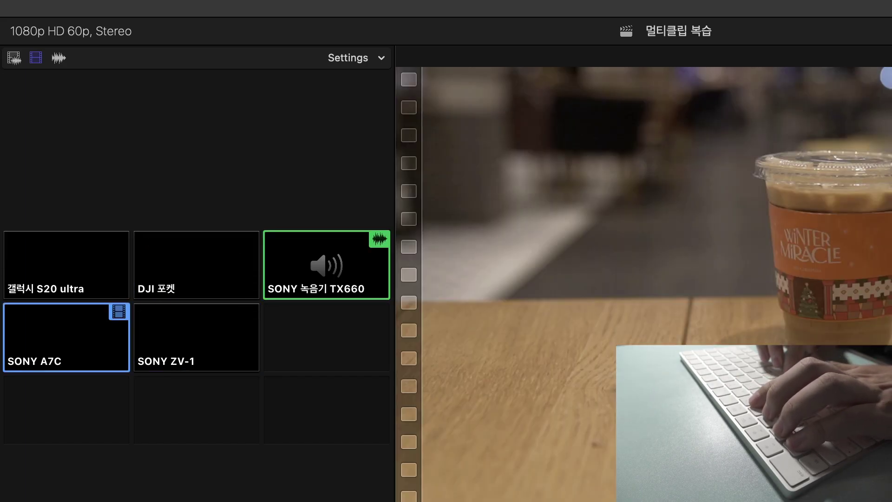
key(1)
key(2)
key(5)
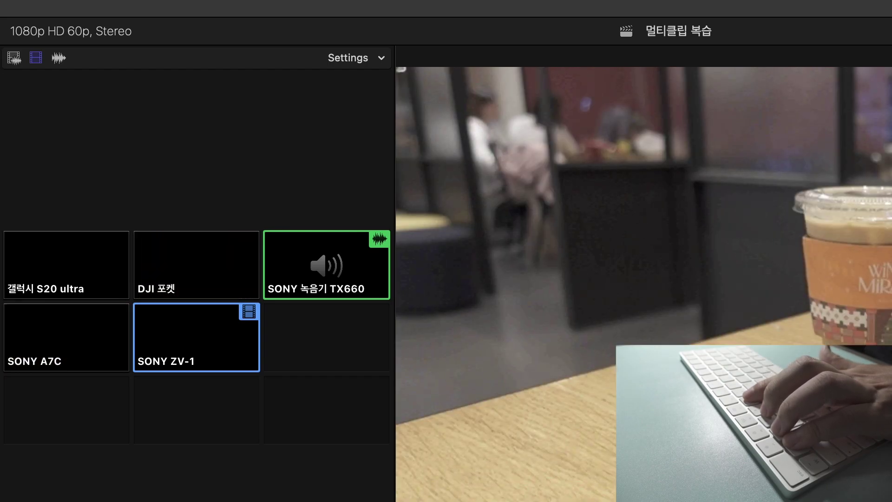
key(1)
key(2)
key(5)
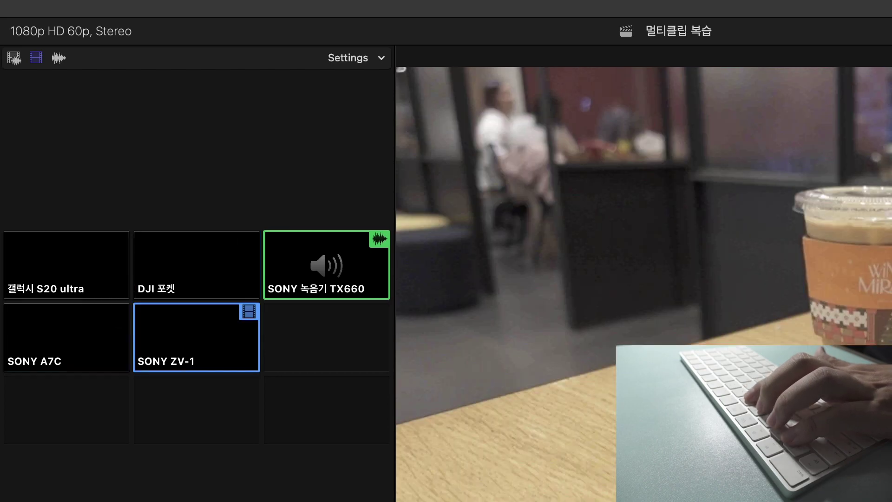
key(1)
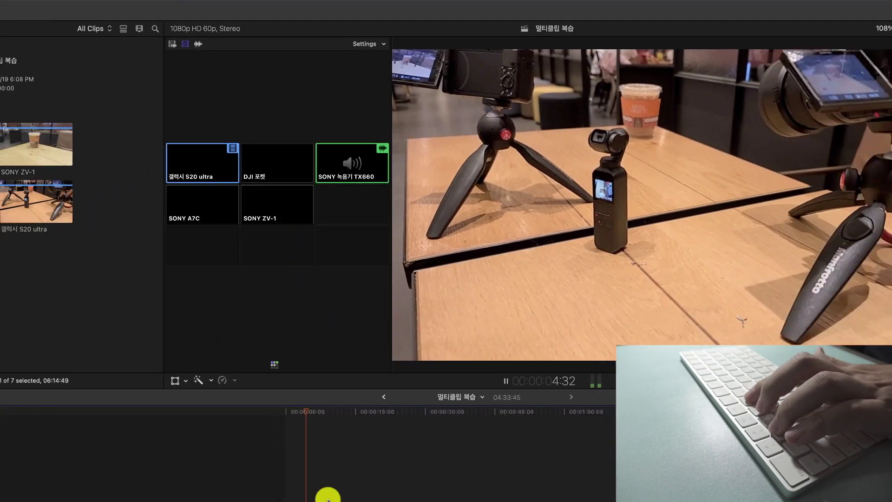
key(2)
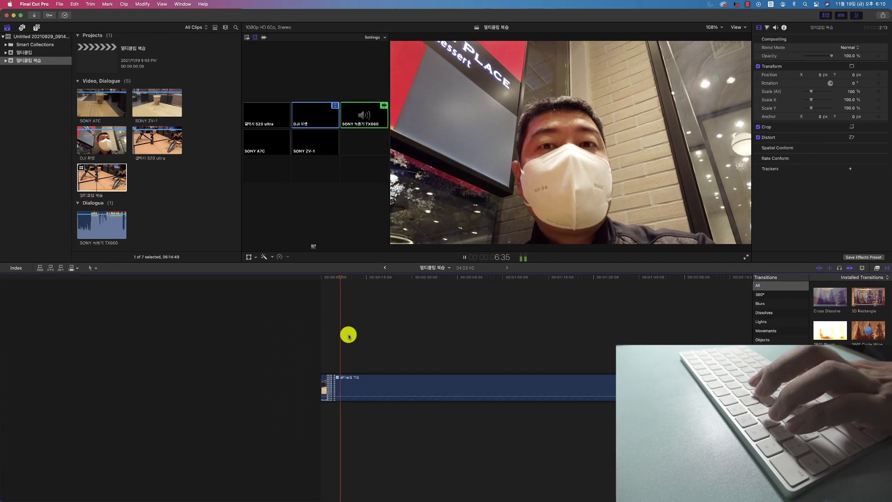
key(5)
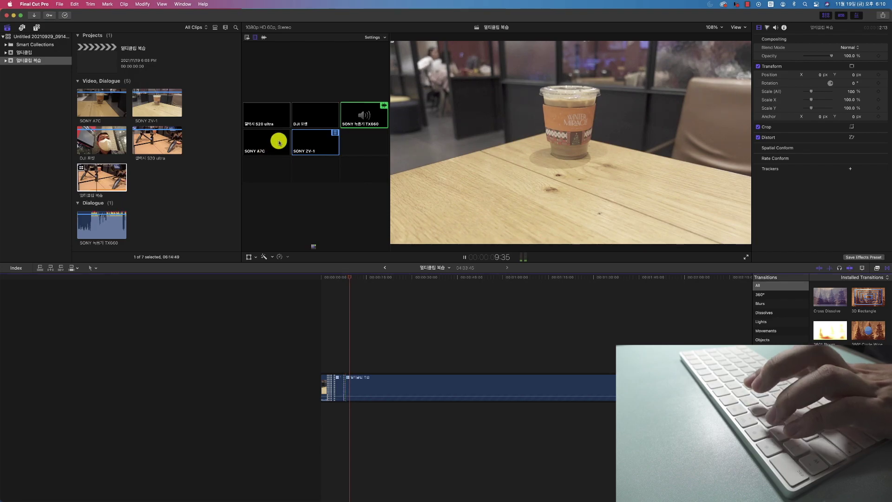
key(4)
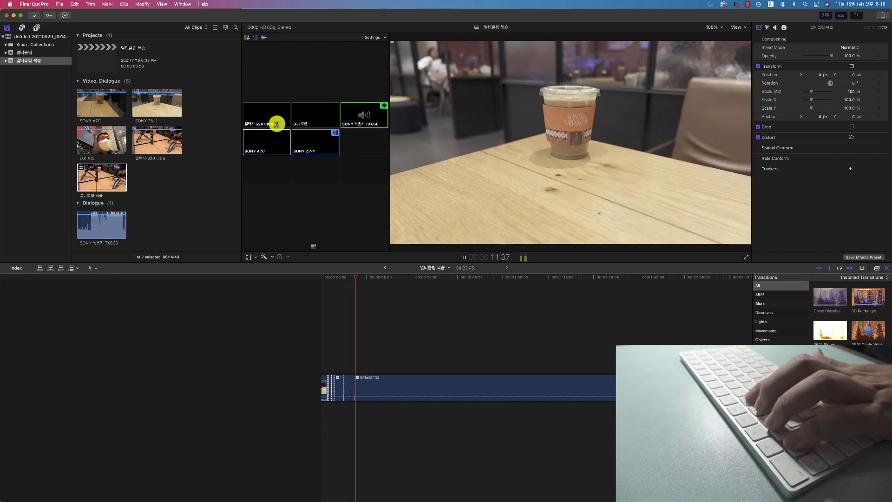
key(1)
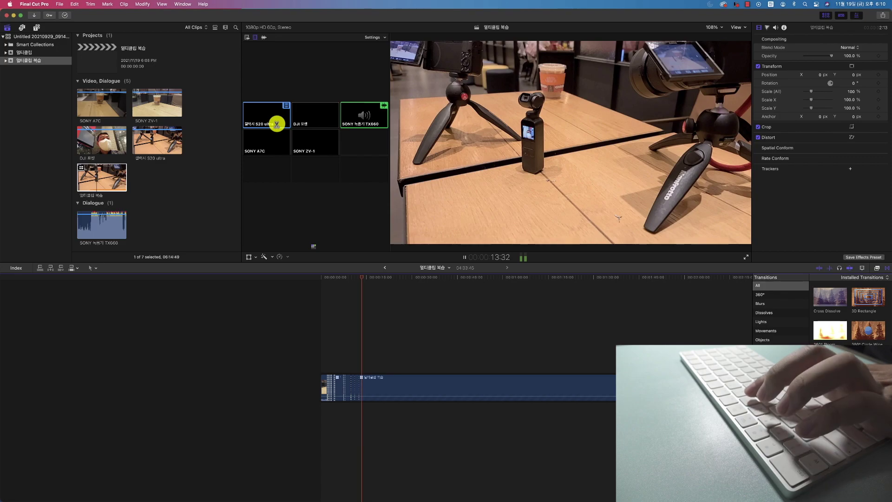
key(2)
key(4)
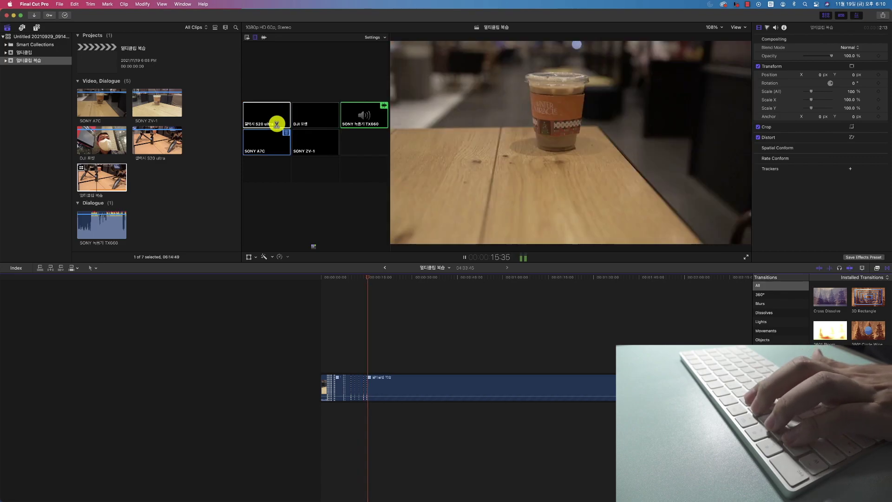
key(5)
key(space)
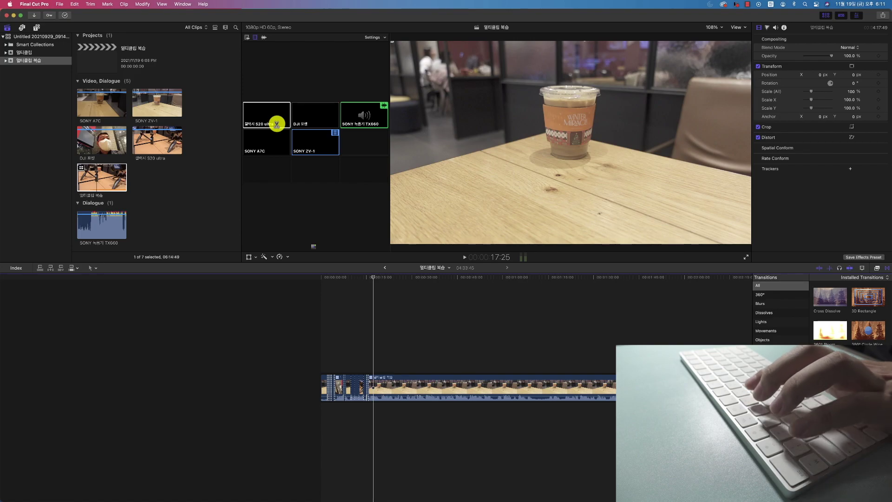
With playback stopped, switch the video at the playhead through angles 1, 2, 4 and 5, ending on angle 2, DJI 포켓.
key(1)
key(2)
key(4)
key(5)
key(2)
key(5)
key(1)
key(2)
key(4)
key(5)
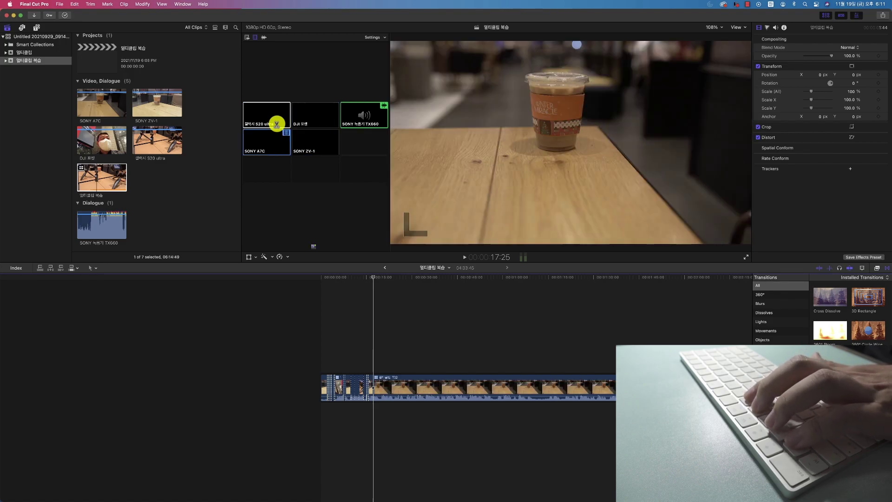
key(1)
key(2)
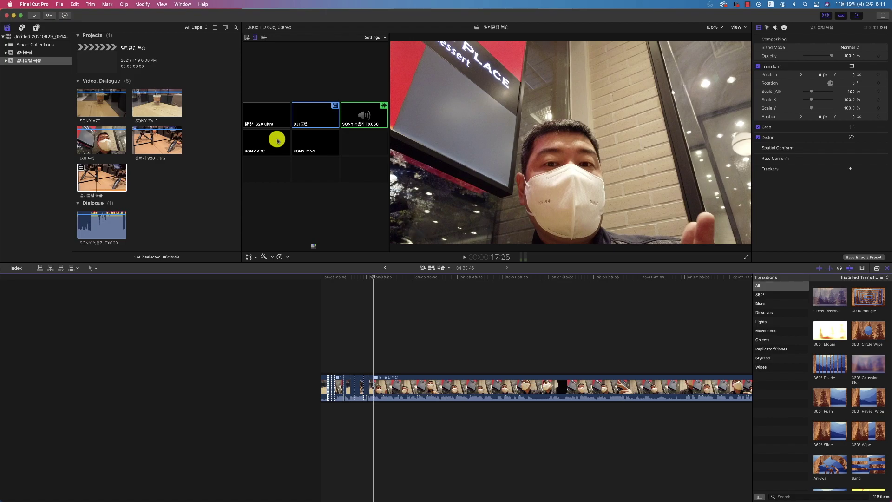
Resume playback and cut the video live between angles 1, 2 and 5, stopping on angle 5, SONY ZV-1, at 24:17.
key(1)
key(2)
key(5)
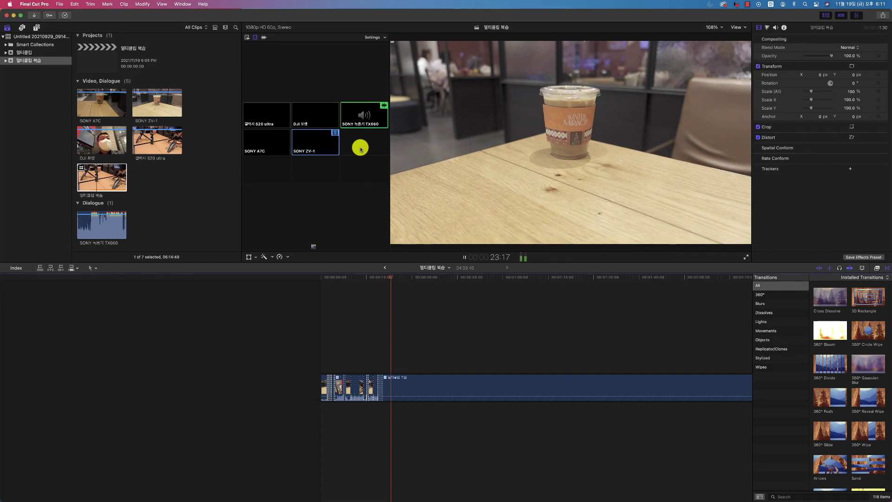
key(space)
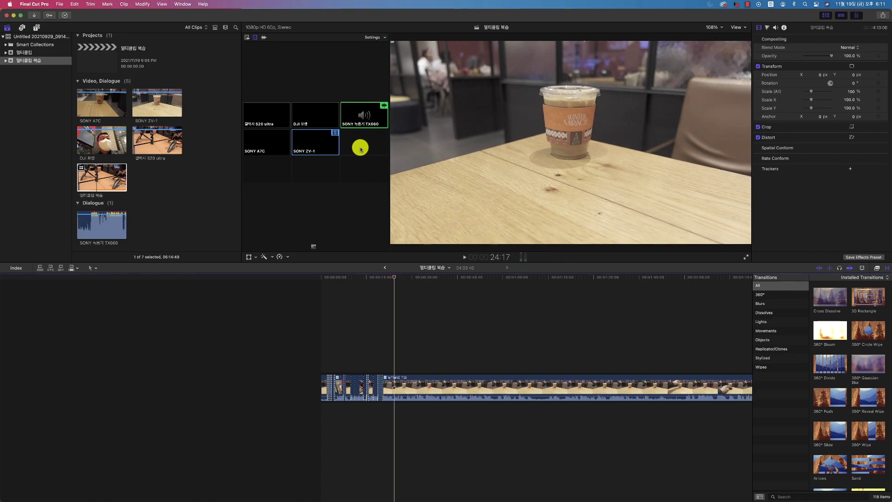
Show 2 angles and then 4 angles in the angle viewer, and set the display back to 9 angles.
click(383, 39)
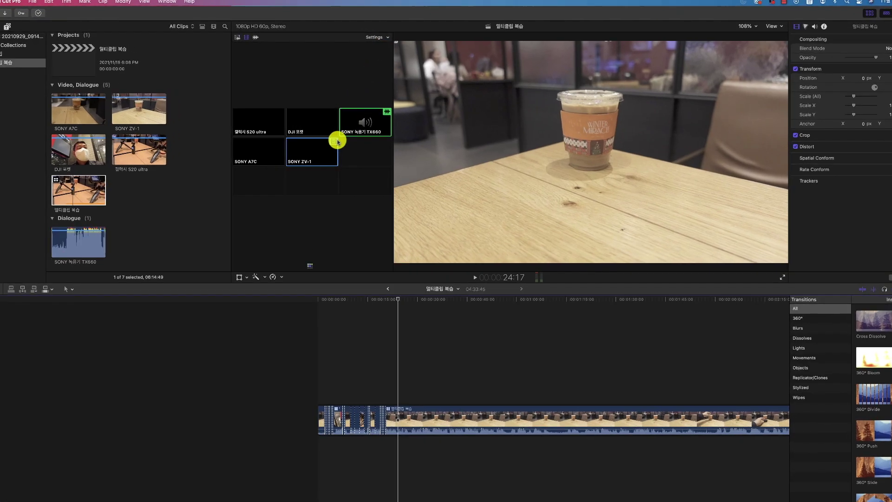
click(385, 37)
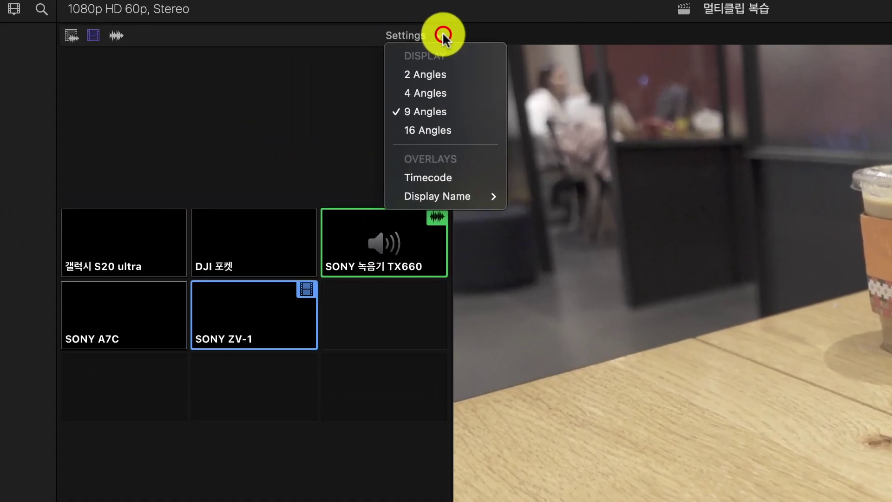
click(425, 74)
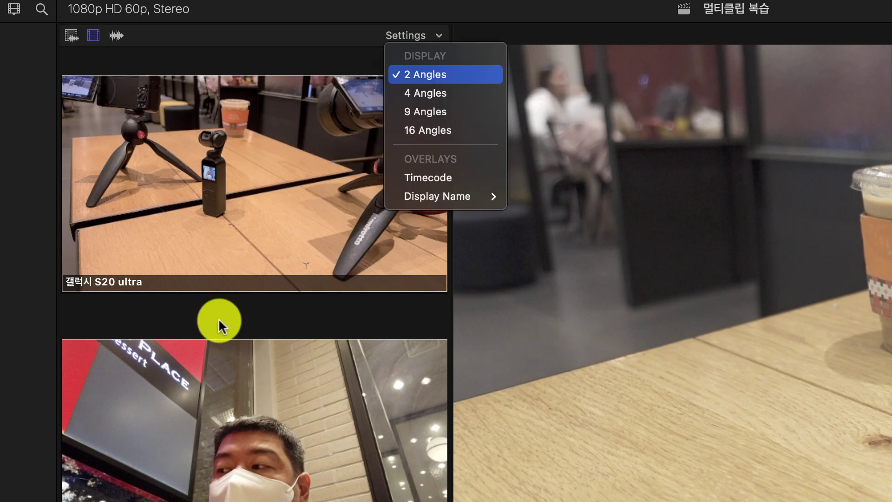
key(Down)
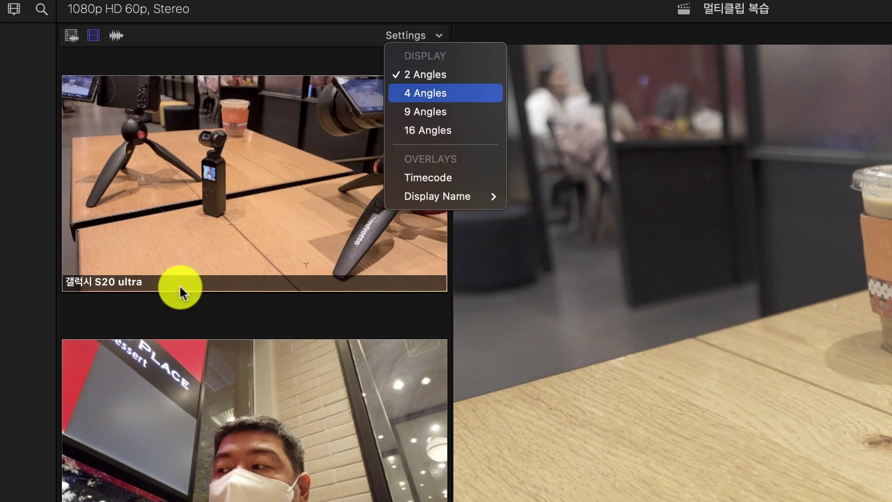
key(Return)
click(431, 40)
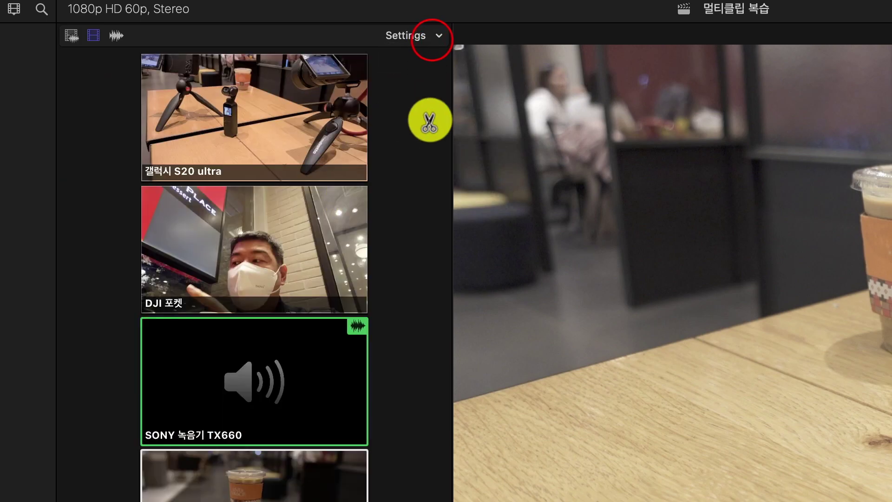
click(429, 120)
key(Down)
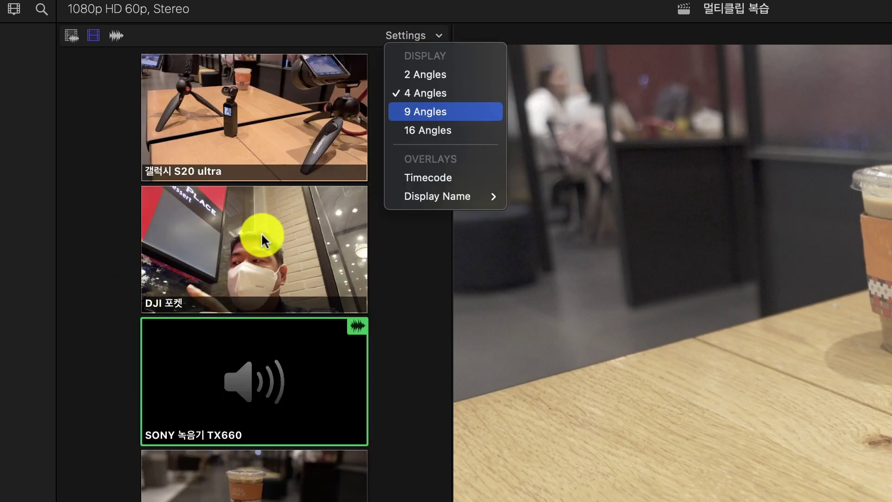
key(Return)
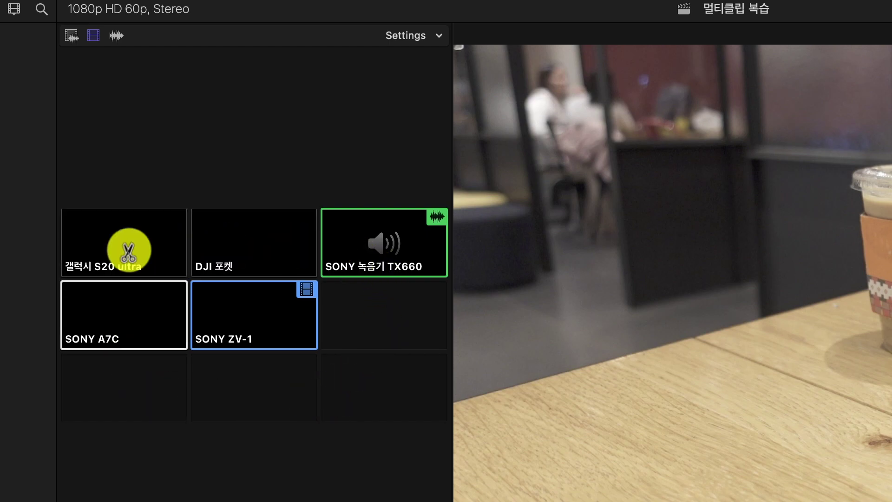
Try the 4-angle display once more and restore the 9-angle display in the angle viewer.
click(439, 35)
key(Down)
key(Down)
key(Down)
key(Up)
key(Return)
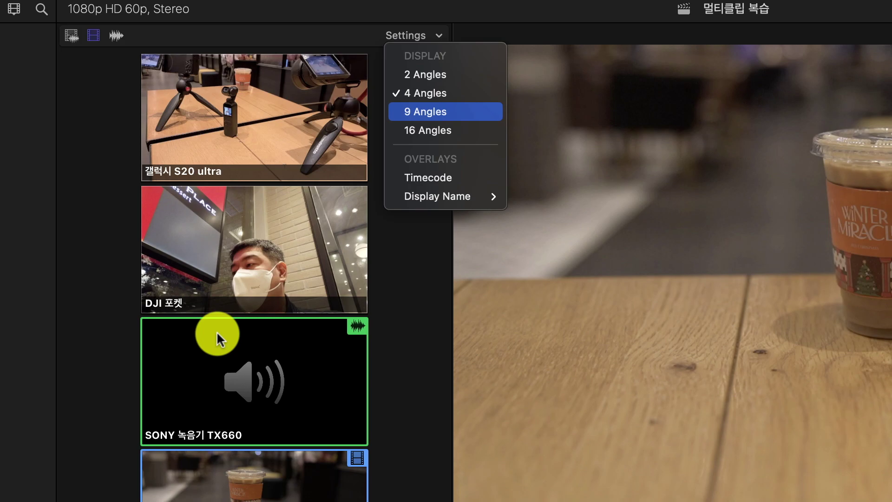
key(Return)
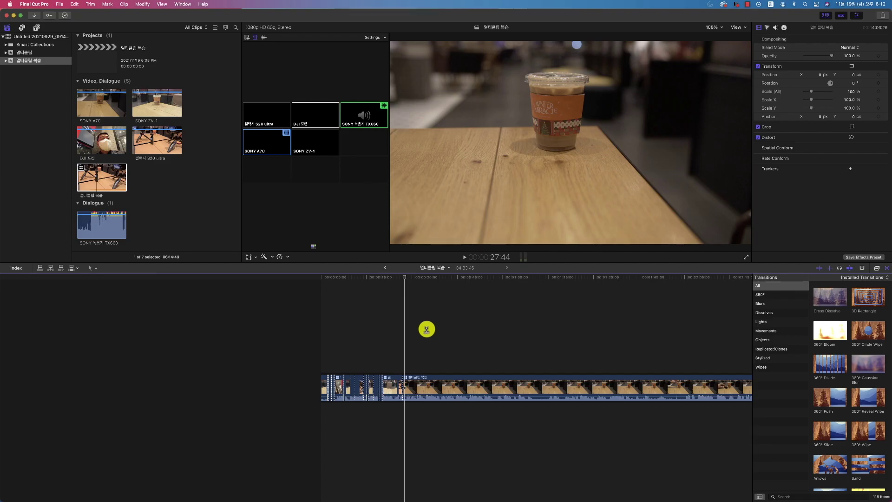
Activate the Select tool and go to the end of the multicam clip in the timeline.
key(a)
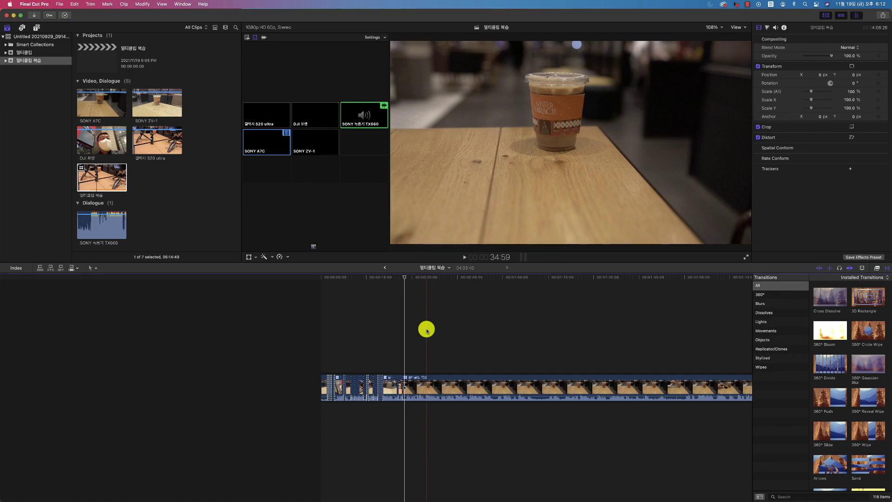
scroll(427, 330, right, 10)
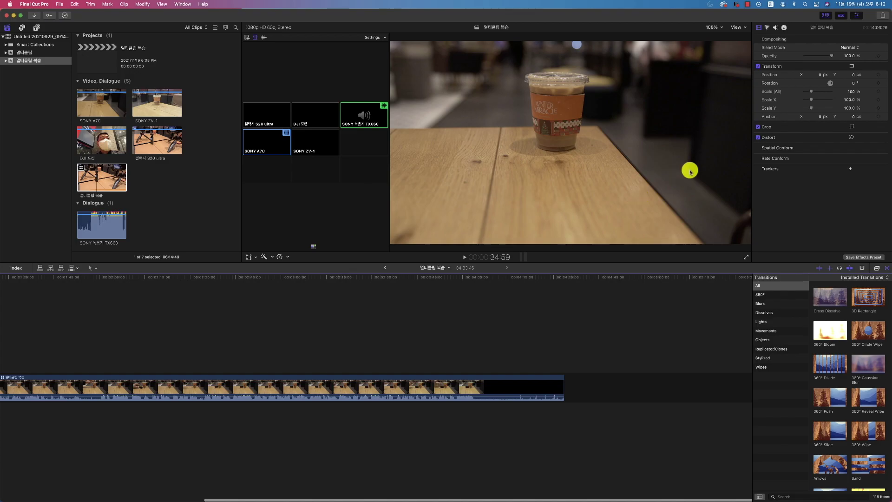